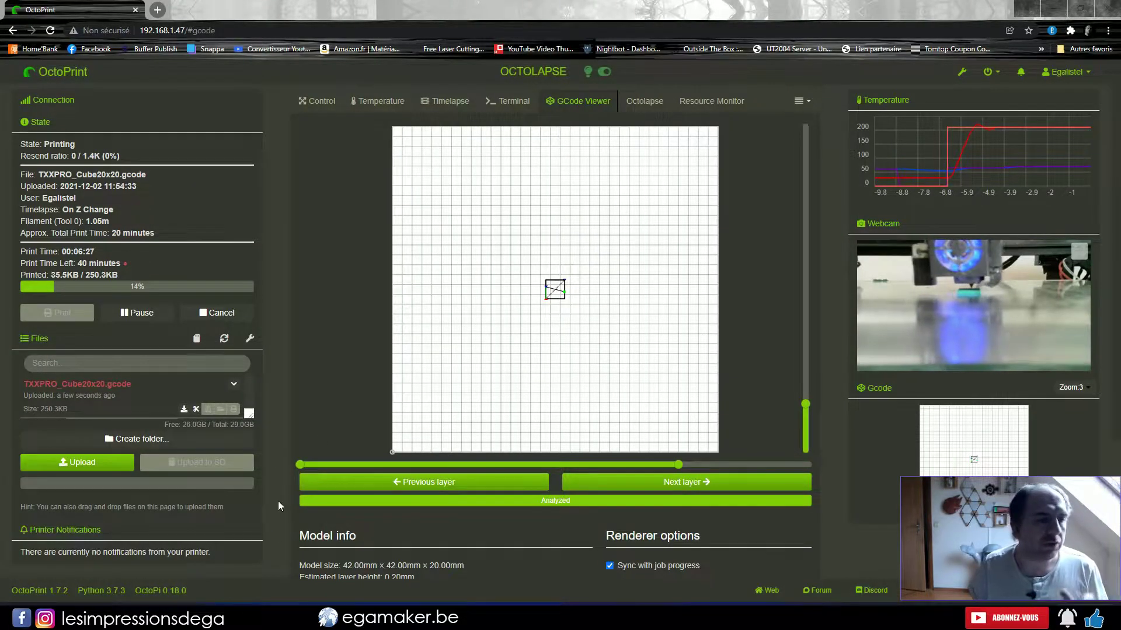
# Bring up the Windows Start menu over the running OctoPrint cube print.
pyautogui.press('super')
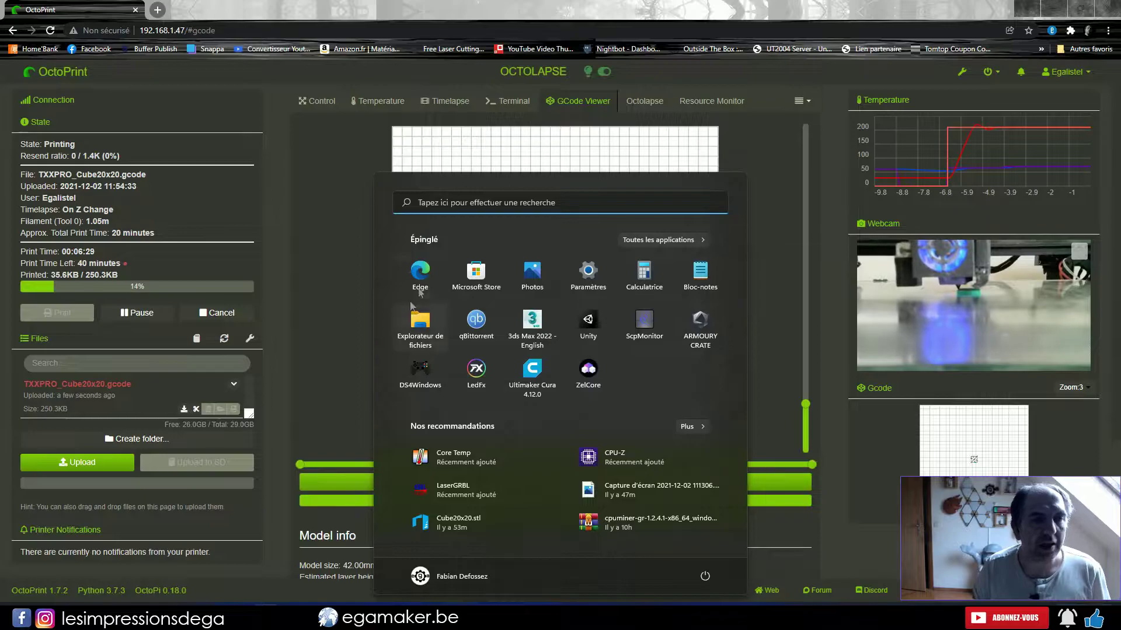
# Launch Raspberry Pi Imager and select OctoPi (stable) under Other specific purpose OS > OctoPi.
pyautogui.click(457, 203)
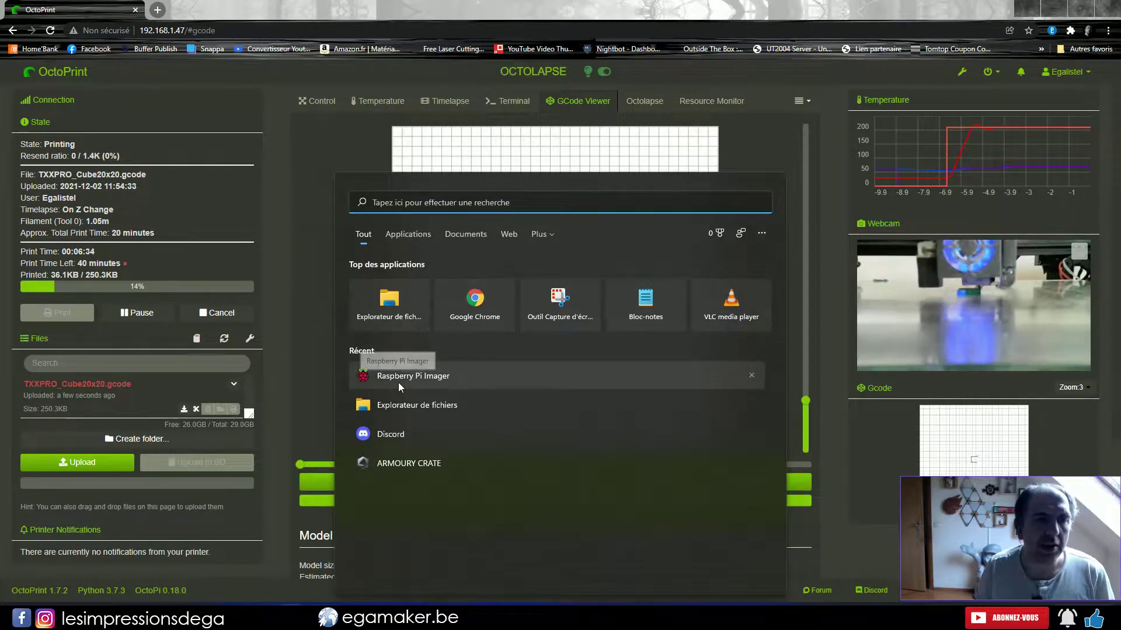
pyautogui.click(473, 376)
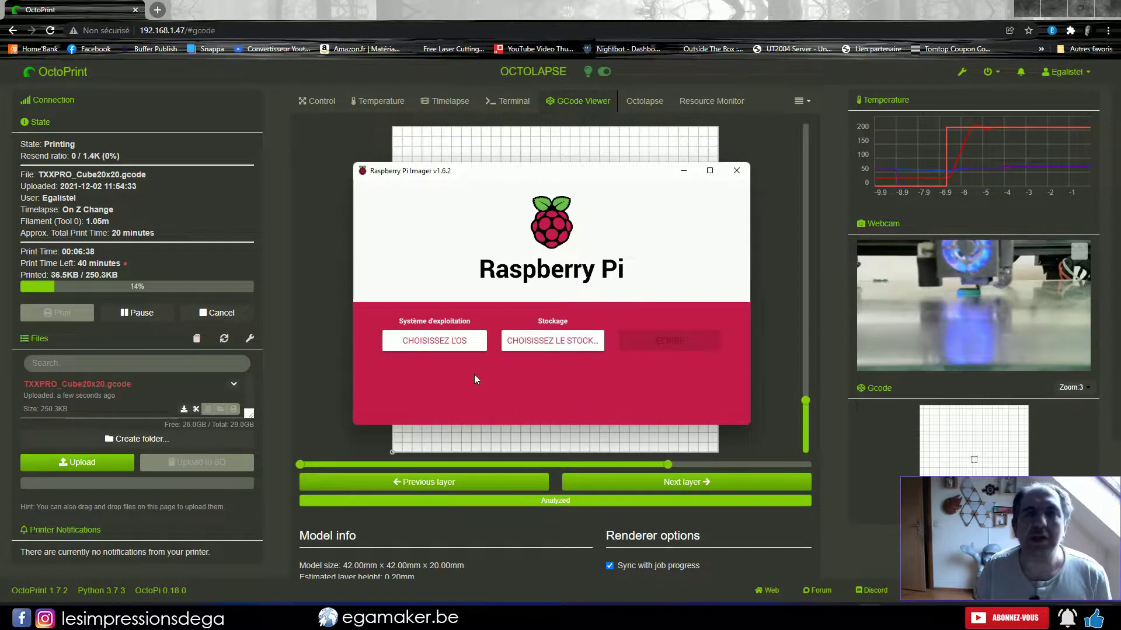
pyautogui.click(436, 345)
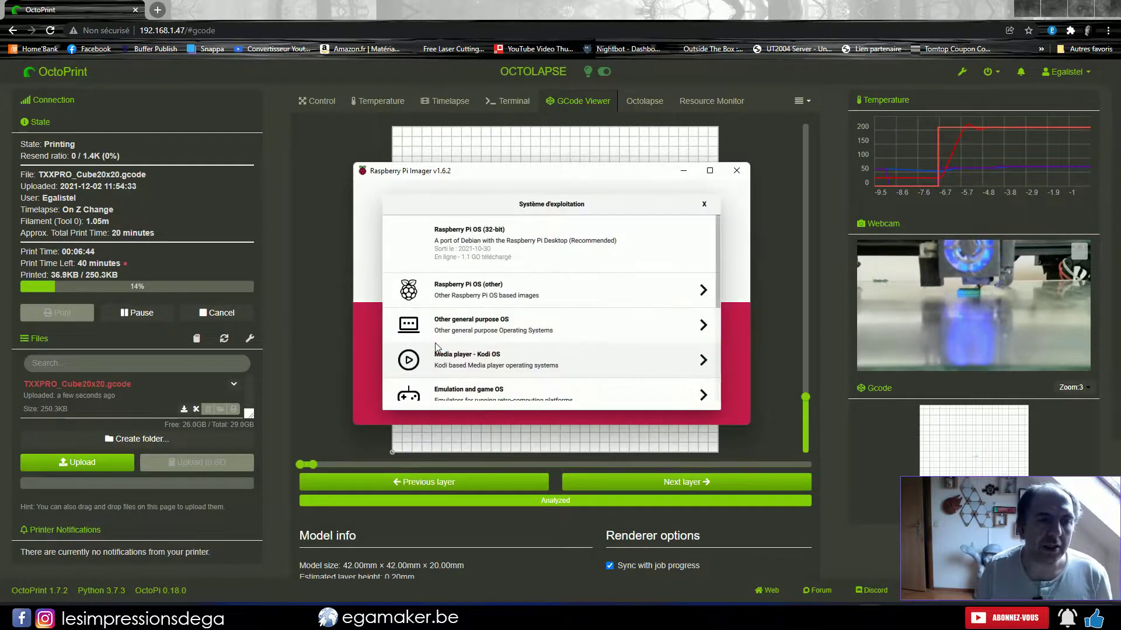
pyautogui.scroll(-3, 541, 337)
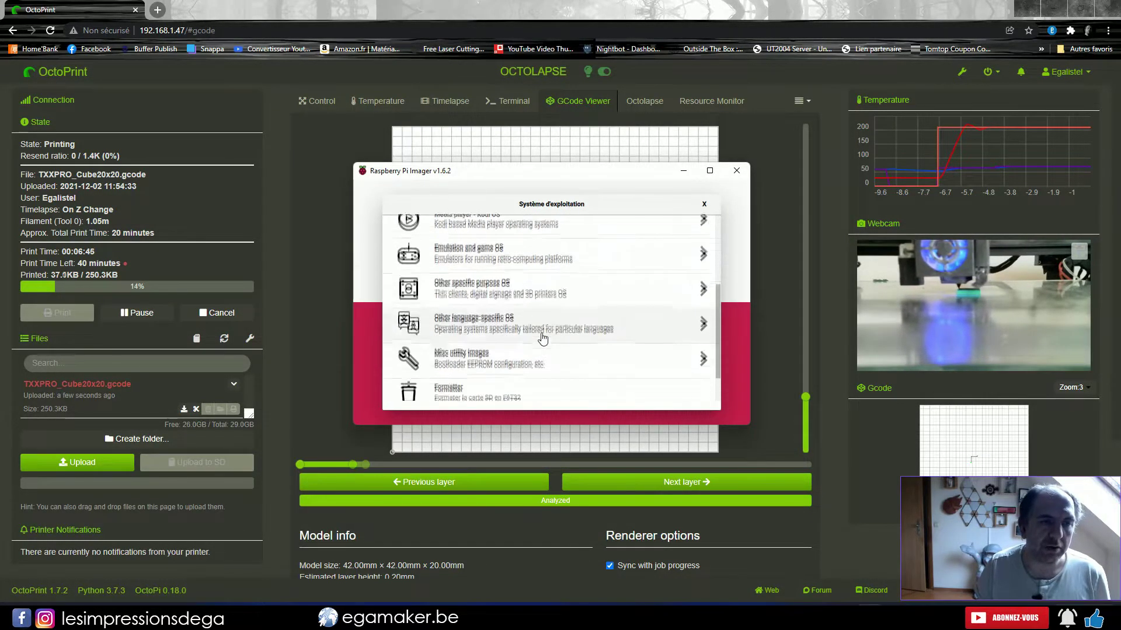
pyautogui.click(579, 282)
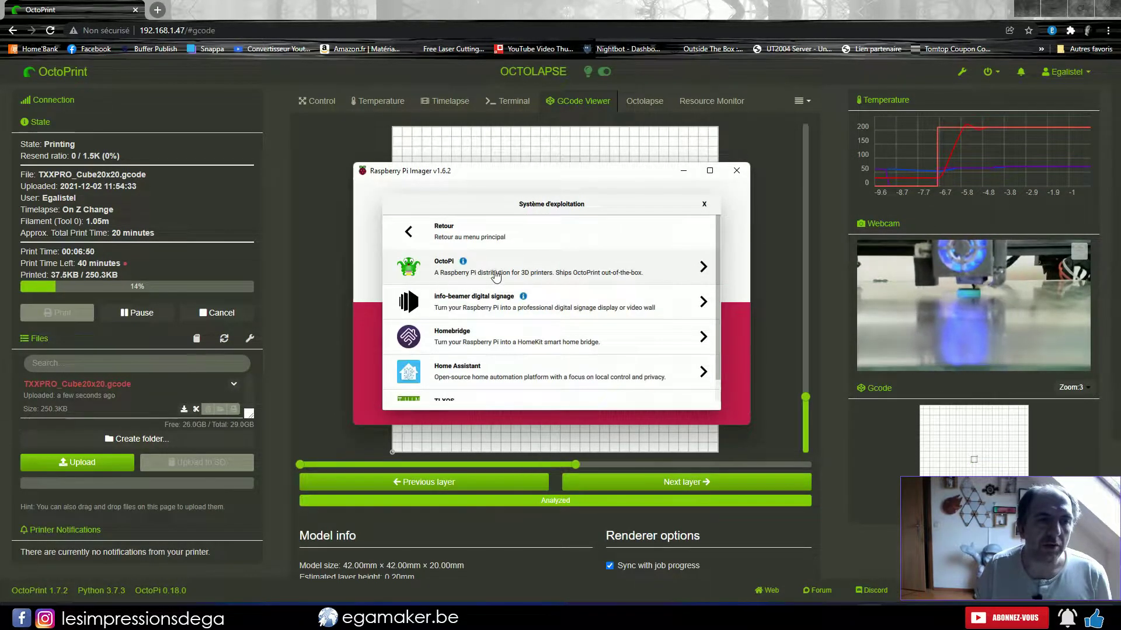
pyautogui.click(539, 265)
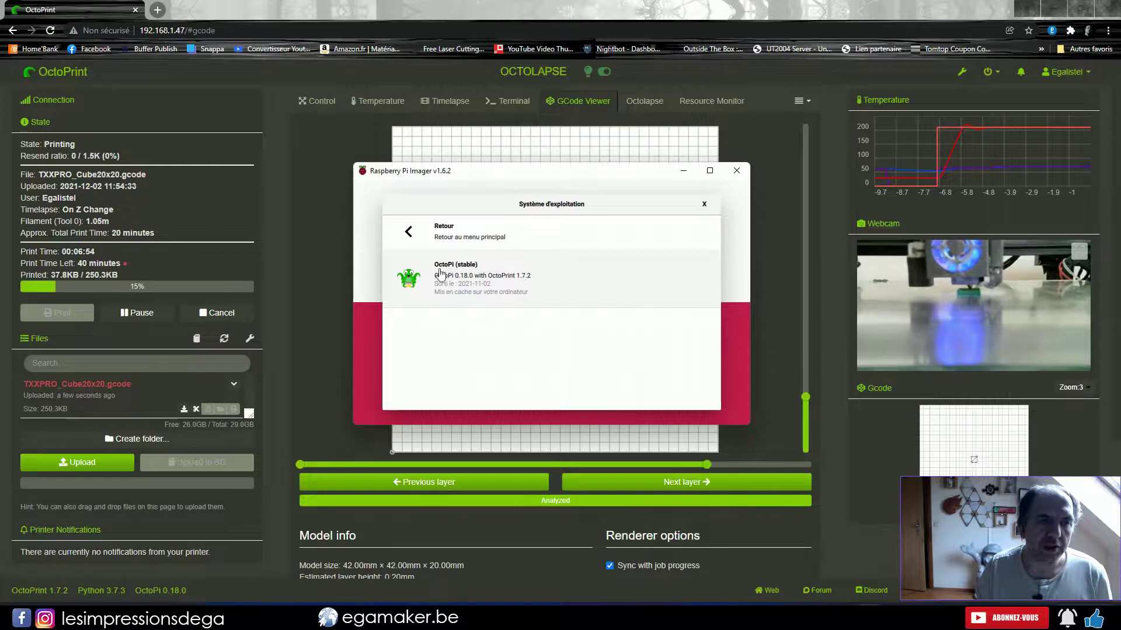
pyautogui.click(487, 277)
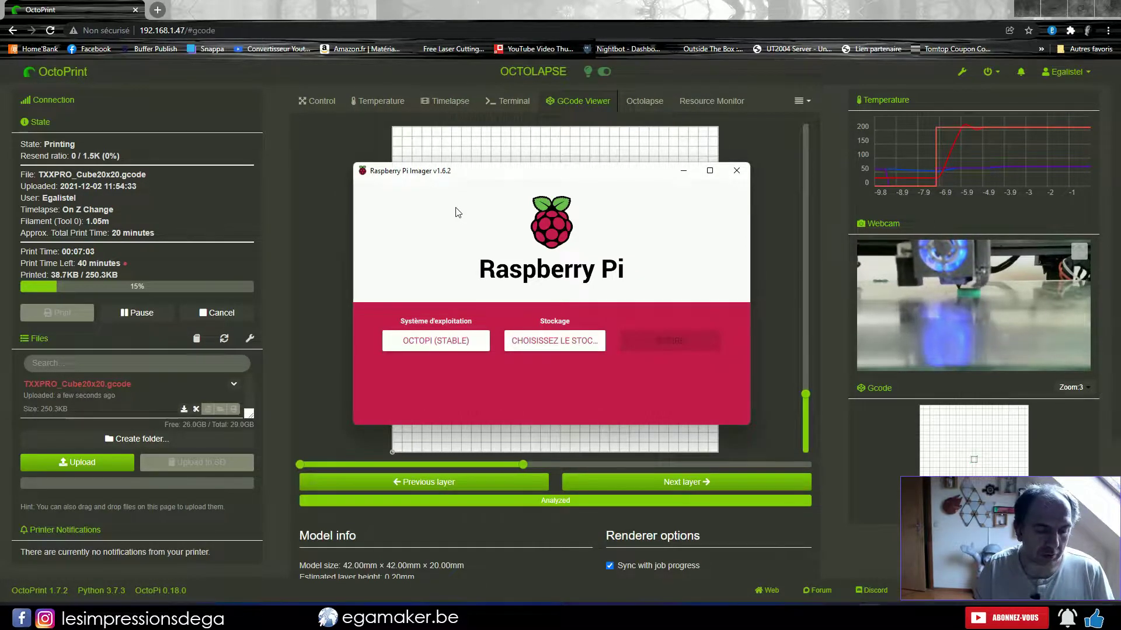
# In the advanced options, append ' 2.4' to the Wi-Fi SSID and review the locale settings.
pyautogui.hotkey('ctrl', 'shift', 'x')
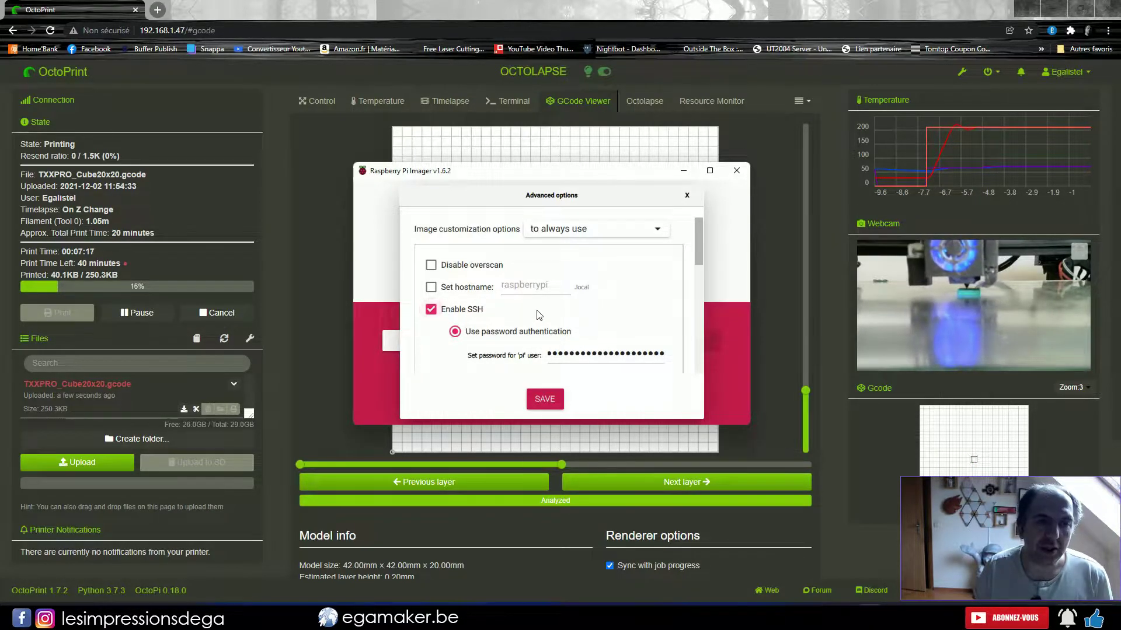
pyautogui.scroll(-4, 467, 303)
pyautogui.click(587, 292)
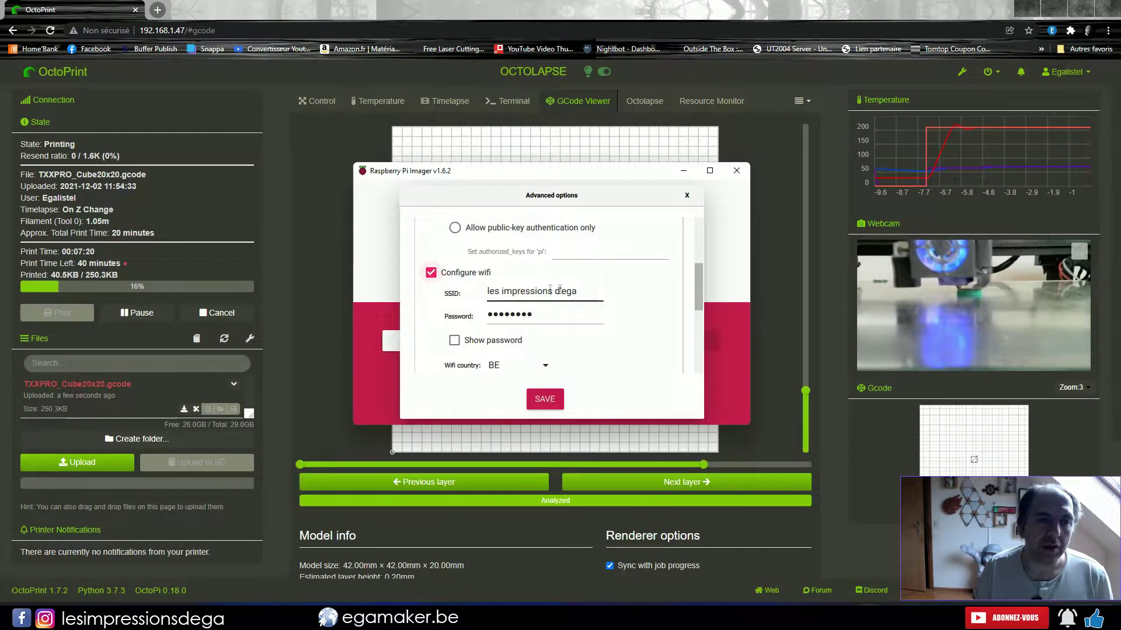
pyautogui.write('2.4')
pyautogui.scroll(-2, 643, 295)
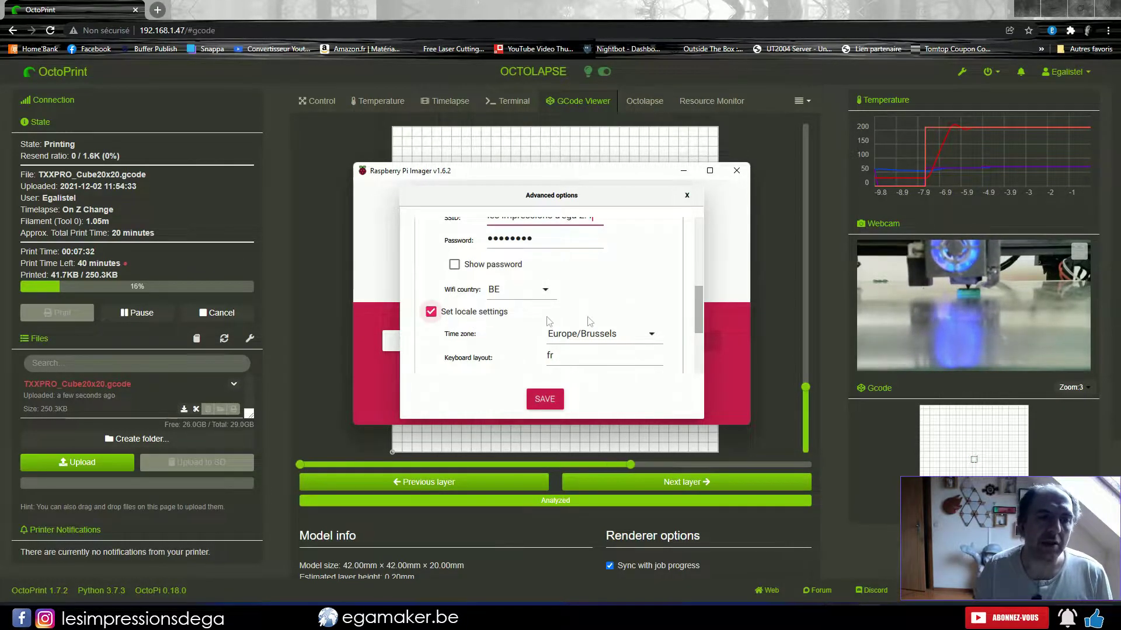
pyautogui.scroll(-2, 548, 340)
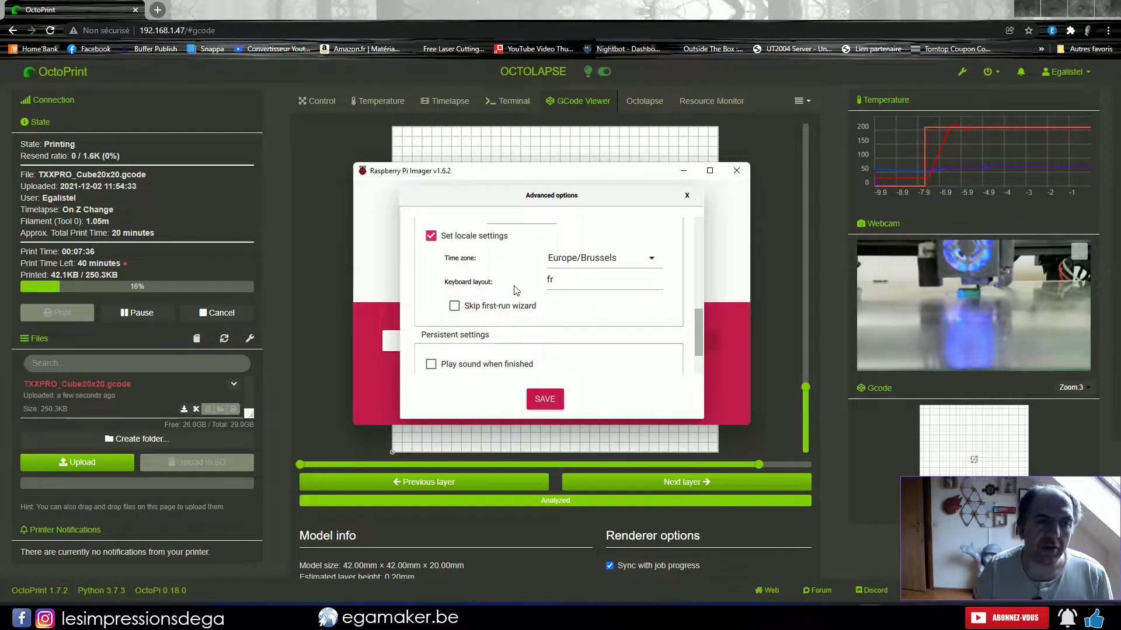
pyautogui.scroll(-1, 516, 290)
# Save the advanced options and select the 4.0 GB USB Mass Storage Device as target.
pyautogui.click(545, 399)
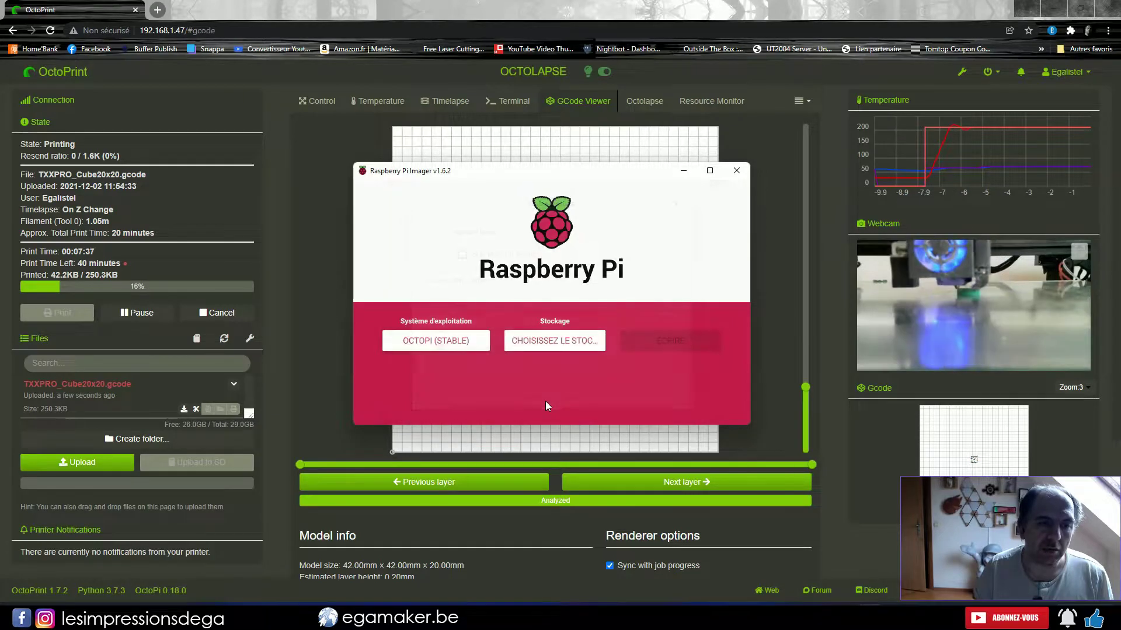
pyautogui.click(547, 342)
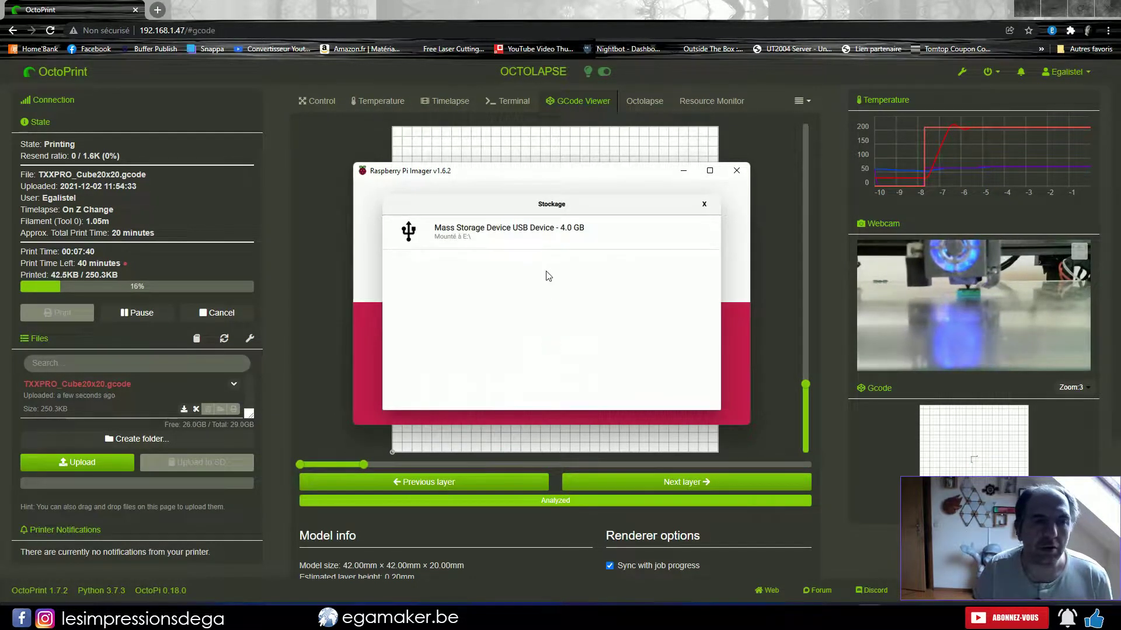
pyautogui.click(487, 234)
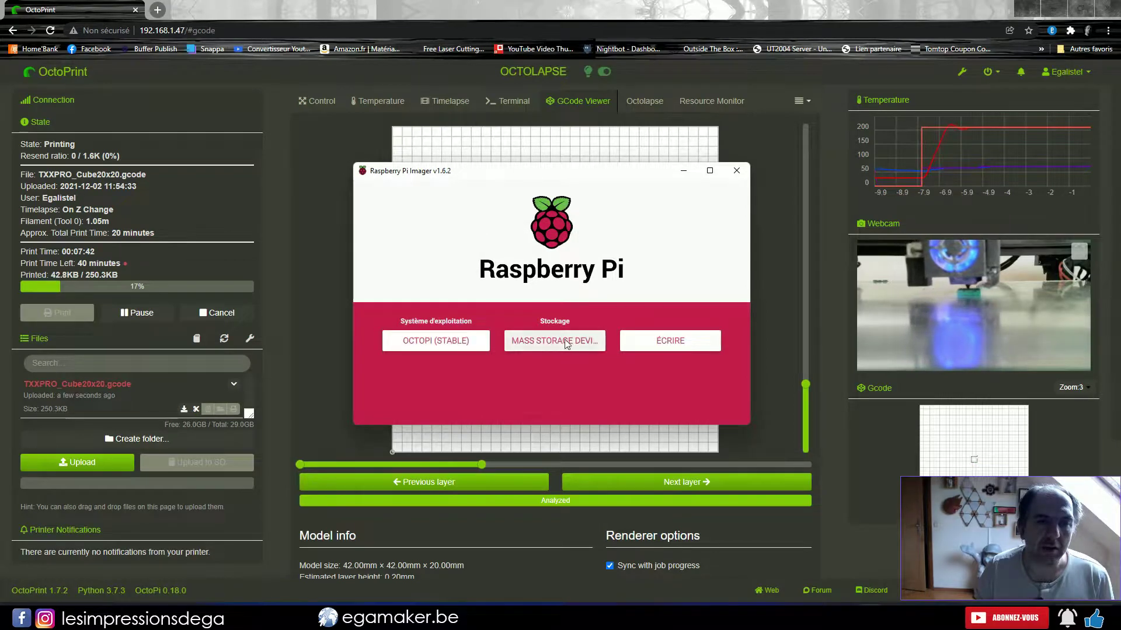
# Write OctoPi (stable) to the card, confirm the erase, and dismiss the success message.
pyautogui.click(682, 339)
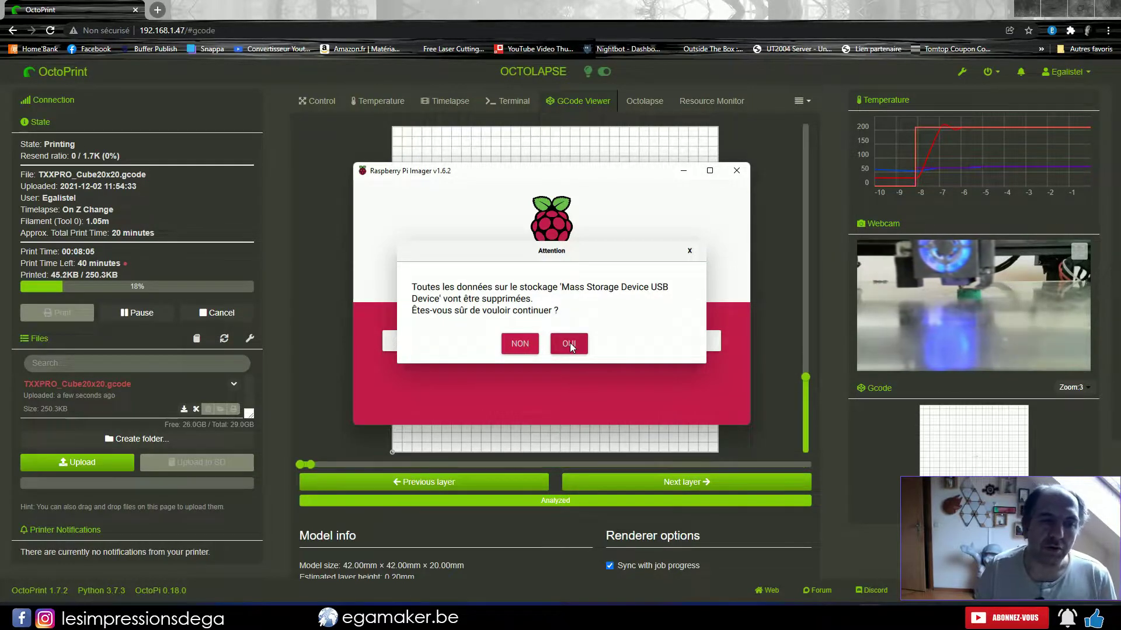
pyautogui.click(570, 343)
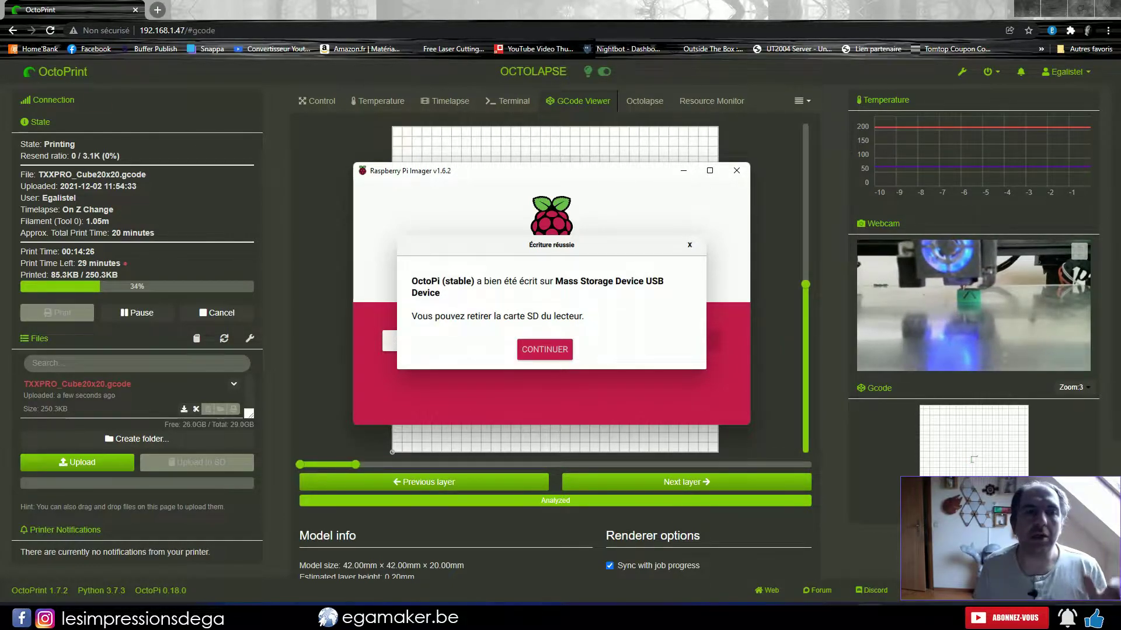
pyautogui.click(688, 244)
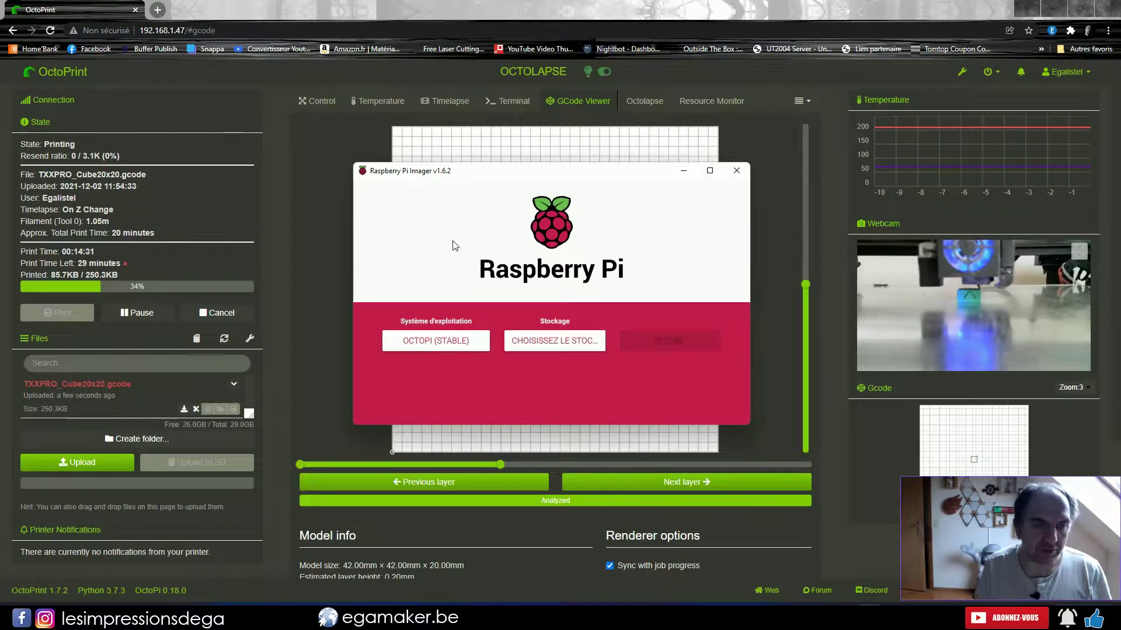
# Open octopi-wpa-supplicant.txt from the boot (E:) drive with Sublime Text.
pyautogui.hotkey('ctrl', 'shift', 'x')
pyautogui.scroll(5, 531, 274)
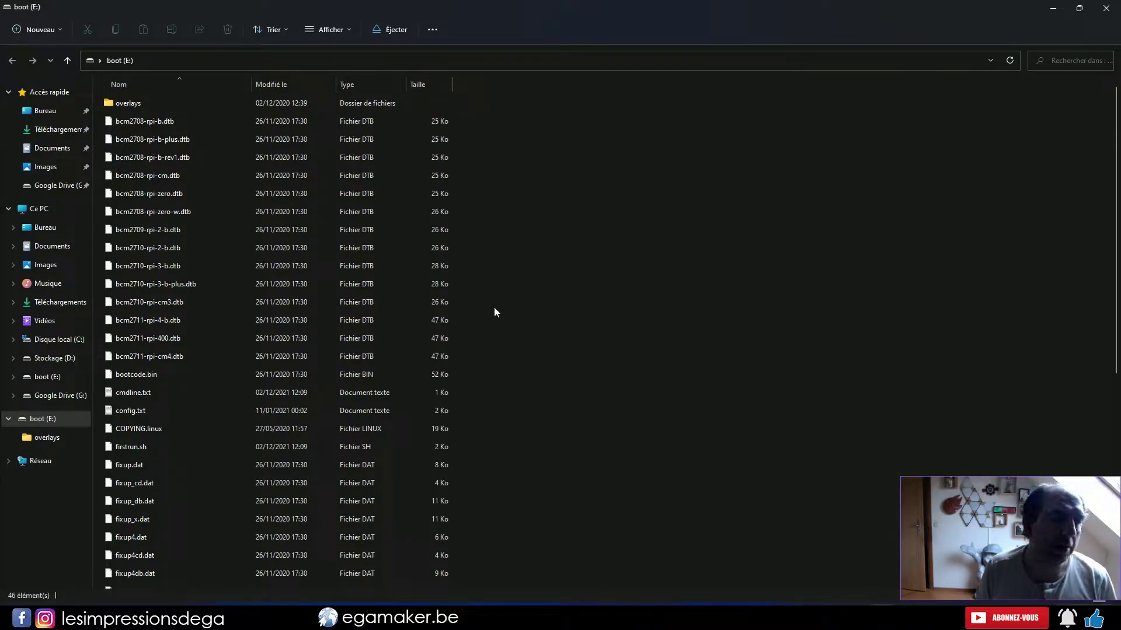
pyautogui.scroll(-6, 494, 307)
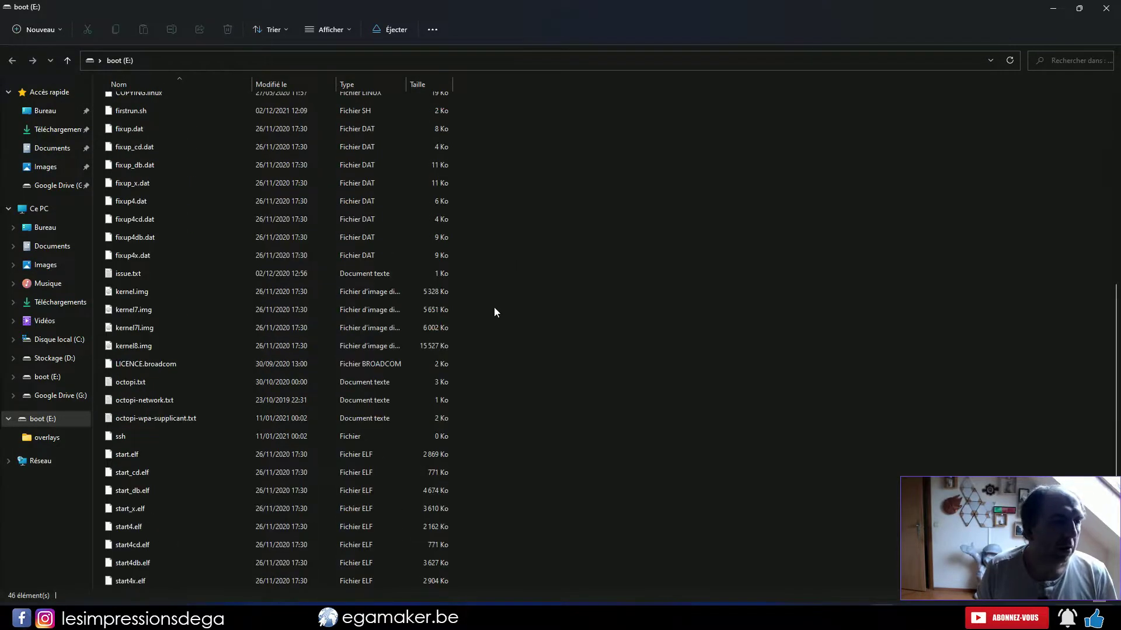
pyautogui.rightClick(131, 418)
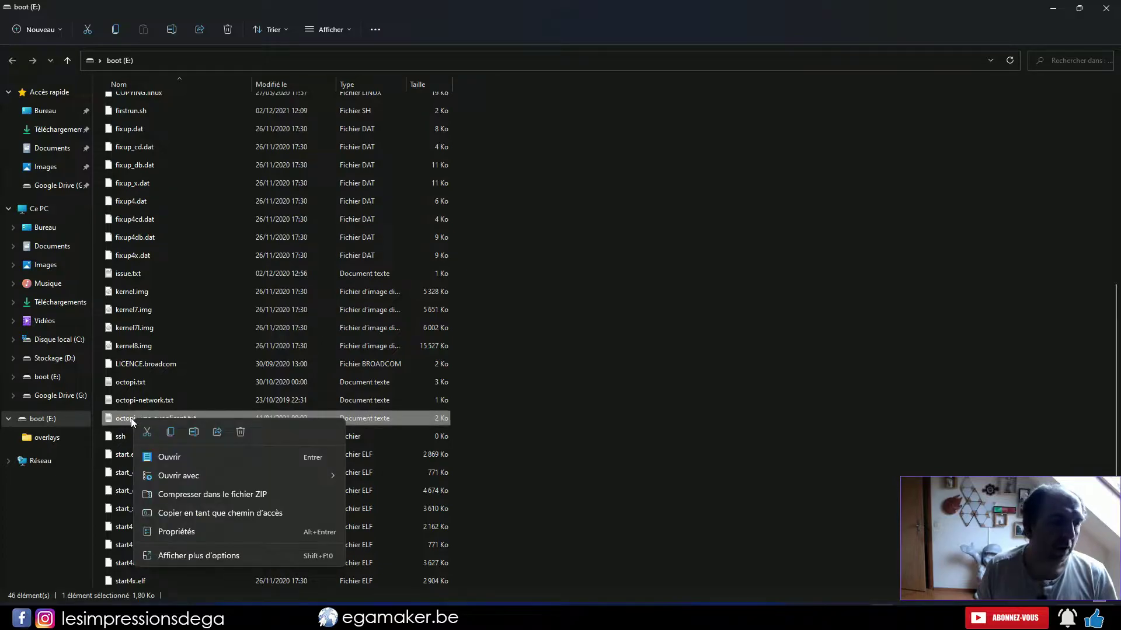
pyautogui.moveTo(272, 476)
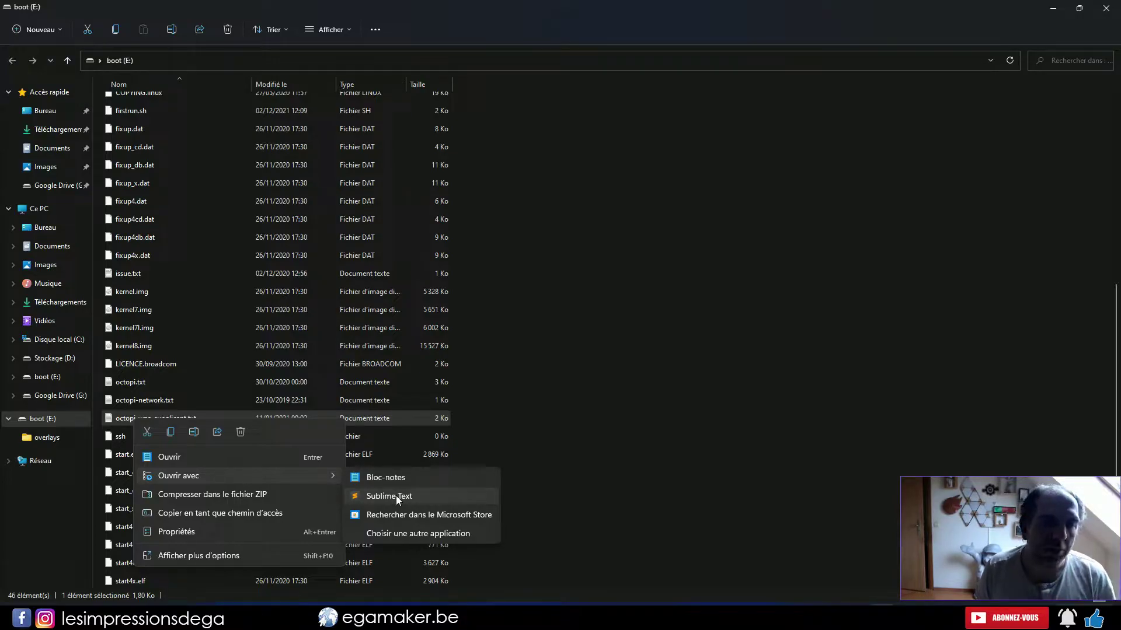
pyautogui.click(396, 495)
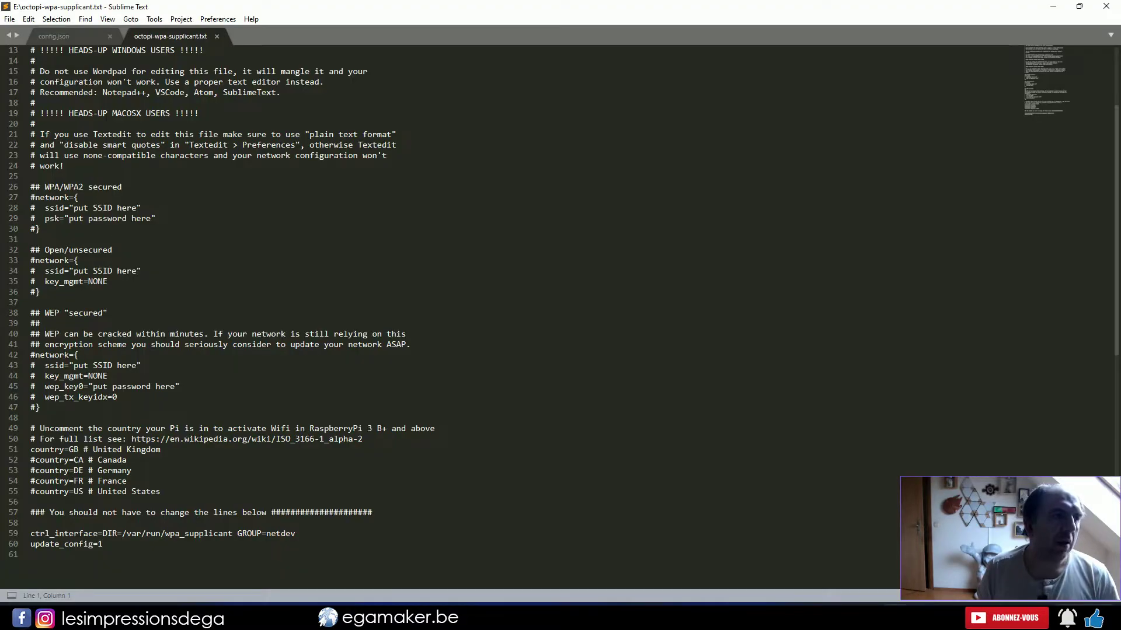
# Uncomment the network={, ssid, psk and closing brace lines of the WPA/WPA2 block.
pyautogui.click(32, 197)
pyautogui.press('Delete')
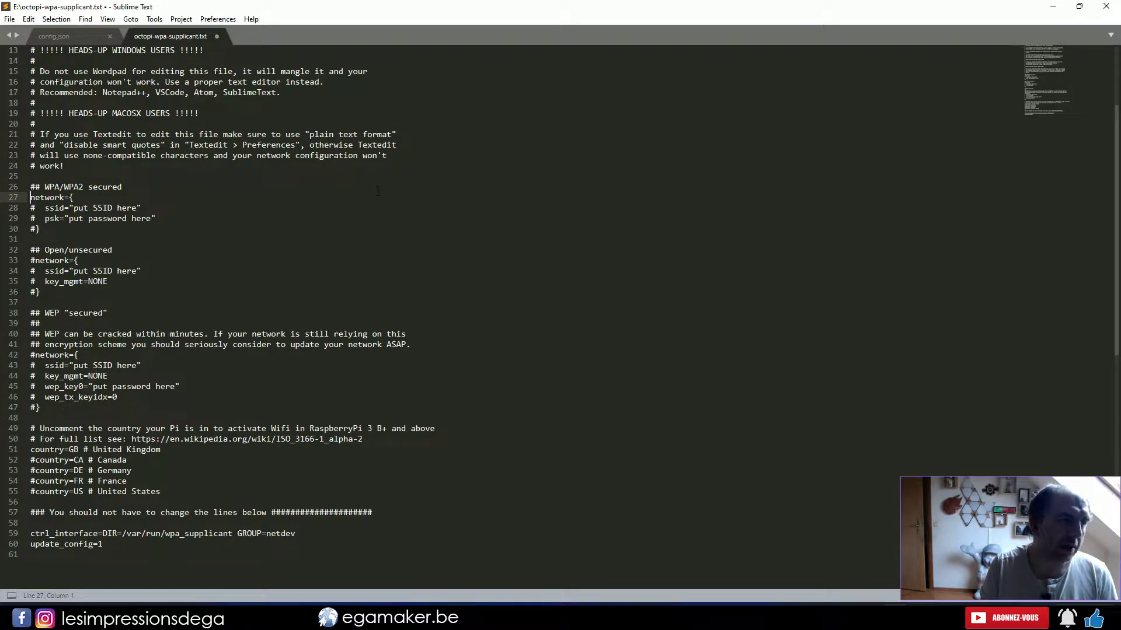
pyautogui.press('Down')
pyautogui.press('Delete')
pyautogui.press('Down')
pyautogui.press('Delete')
pyautogui.press('Down')
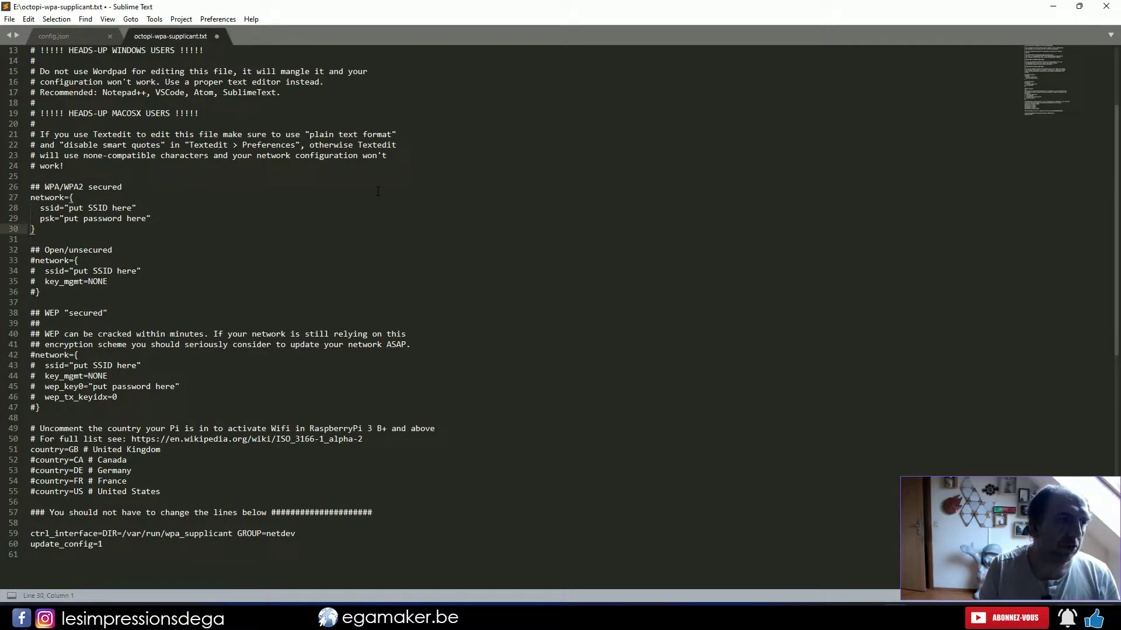
pyautogui.press('Delete')
pyautogui.press('Up')
pyautogui.press('Up')
# Replace the ssid placeholder with the 2.4 network name and psk with the Wi-Fi password, then save.
pyautogui.press('Right')
pyautogui.press('Right')
pyautogui.press('Right')
pyautogui.press('Right')
pyautogui.press('Right')
pyautogui.press('Right')
pyautogui.press('Right')
pyautogui.press('Right')
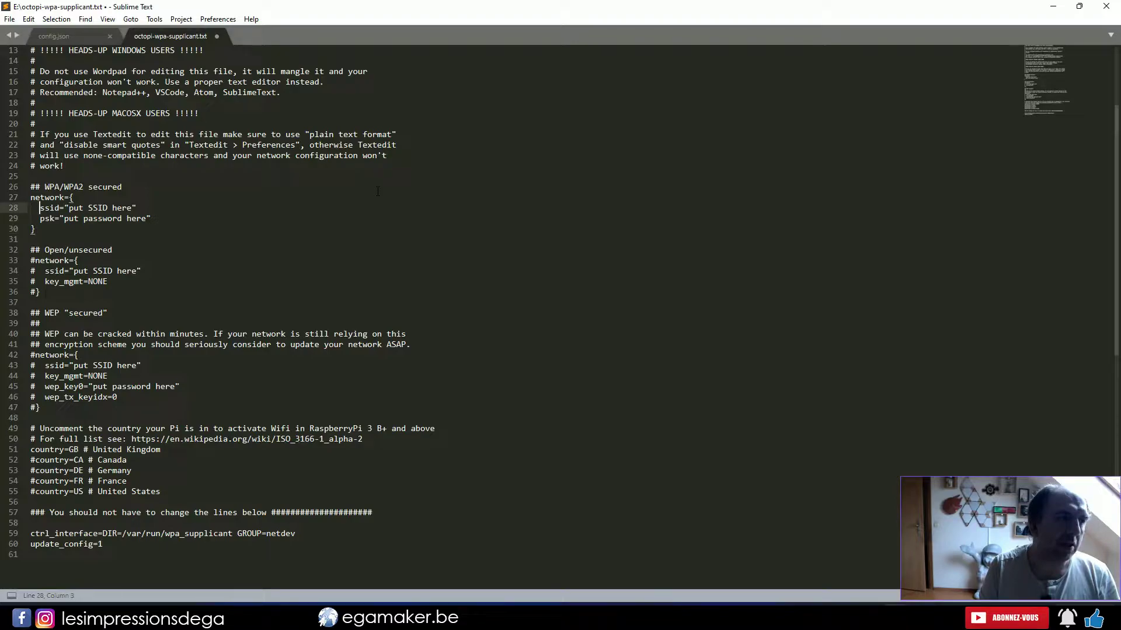
pyautogui.hotkey('shift', 'Left')
pyautogui.hotkey('shift', 'Right')
pyautogui.hotkey('shift', 'Right')
pyautogui.hotkey('shift', 'Right')
pyautogui.hotkey('shift', 'Right')
pyautogui.hotkey('shift', 'Right')
pyautogui.hotkey('shift', 'Right')
pyautogui.hotkey('shift', 'Right')
pyautogui.hotkey('shift', 'Right')
pyautogui.hotkey('shift', 'Right')
pyautogui.hotkey('shift', 'Right')
pyautogui.hotkey('shift', 'Right')
pyautogui.hotkey('shift', 'Right')
pyautogui.hotkey('shift', 'Right')
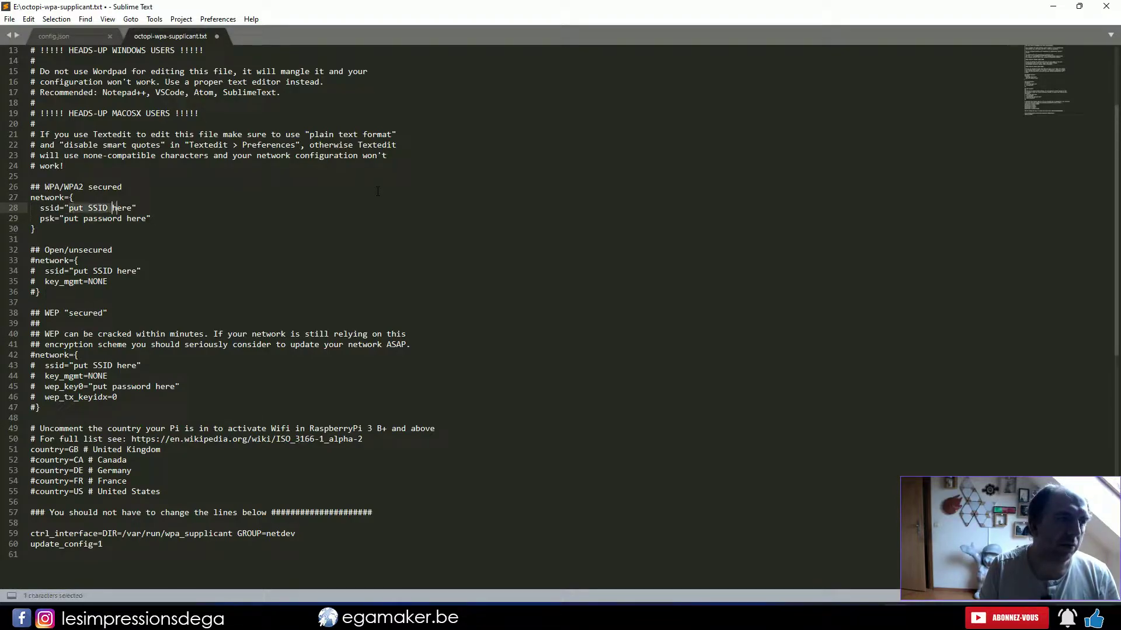
pyautogui.hotkey('shift', 'Left')
pyautogui.write("les impressions d'ega 2.4")
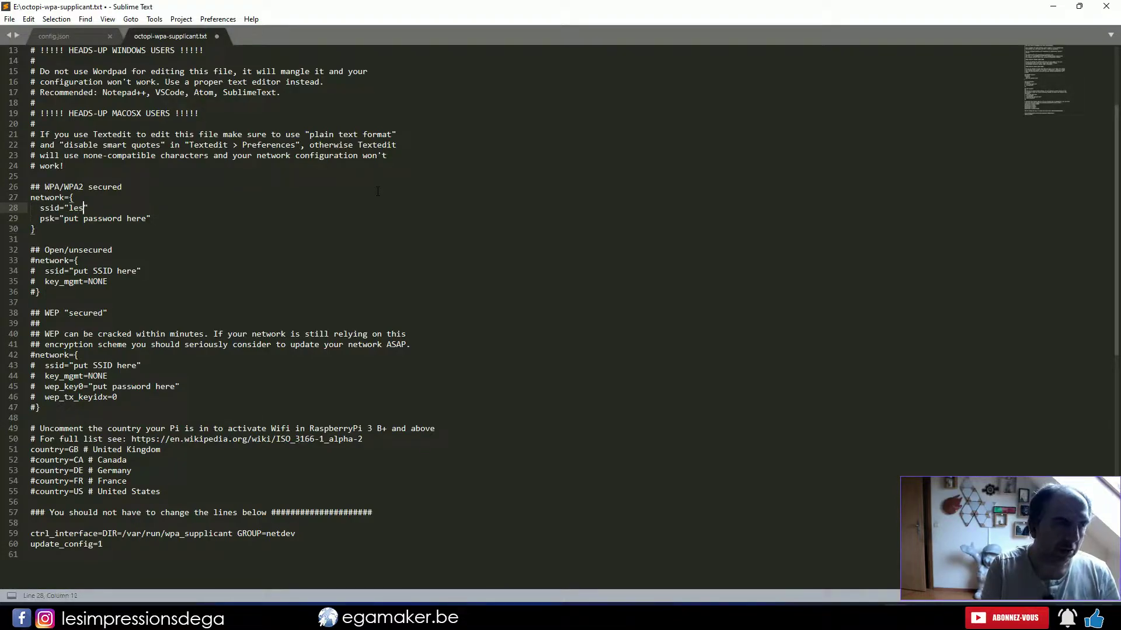
pyautogui.press('Down')
pyautogui.press('Left')
pyautogui.hotkey('ctrl', 'shift', 'Left')
pyautogui.hotkey('ctrl', 'shift', 'Left')
pyautogui.hotkey('ctrl', 'shift', 'Left')
pyautogui.write('12345')
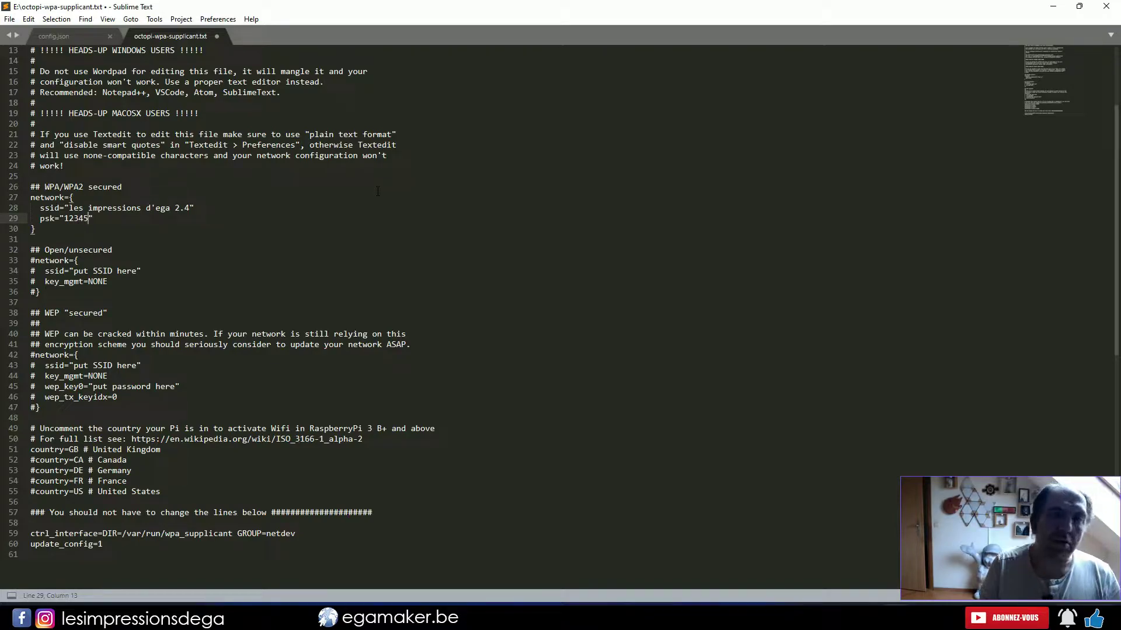
pyautogui.hotkey('ctrl', 's')
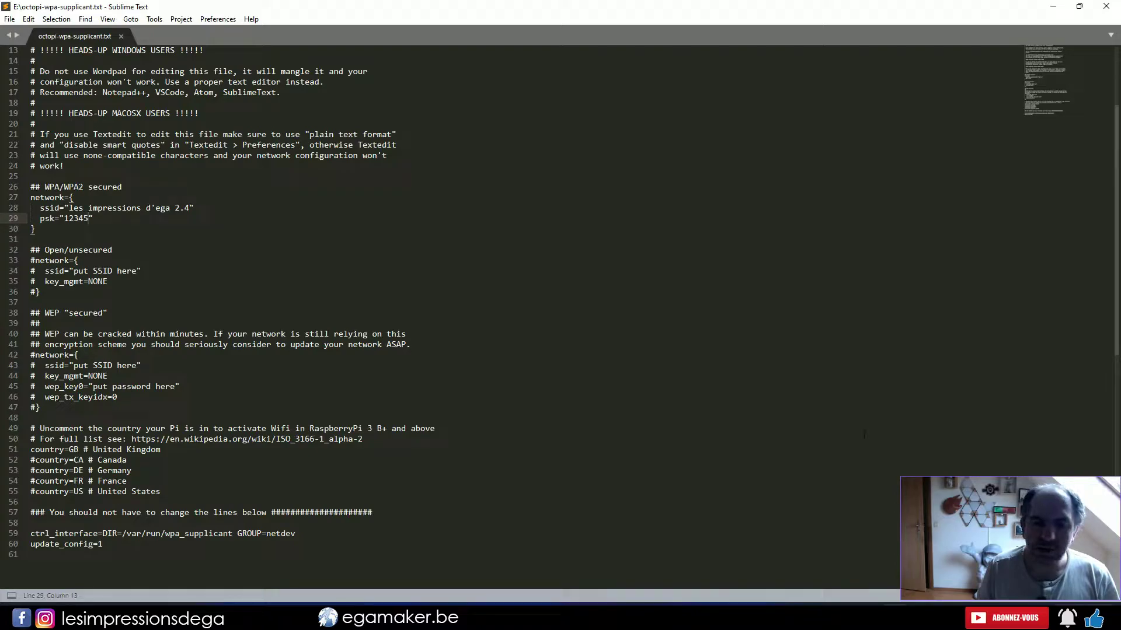
# Open octopi.txt from the boot drive and uncomment the camera_usb_options line.
pyautogui.click(873, 604)
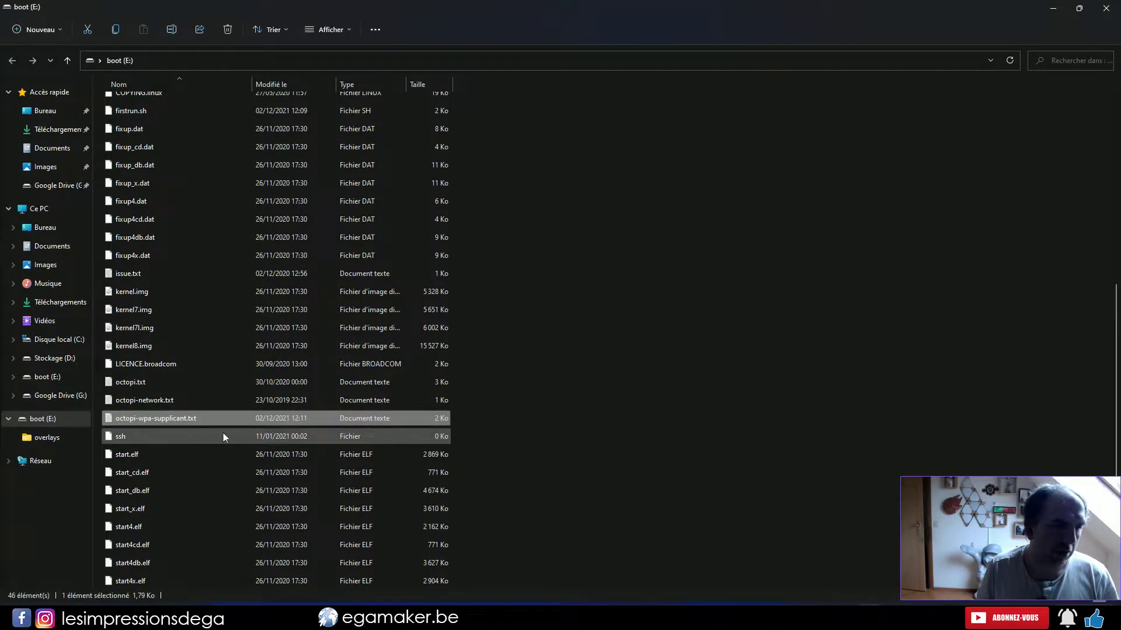
pyautogui.doubleClick(223, 433)
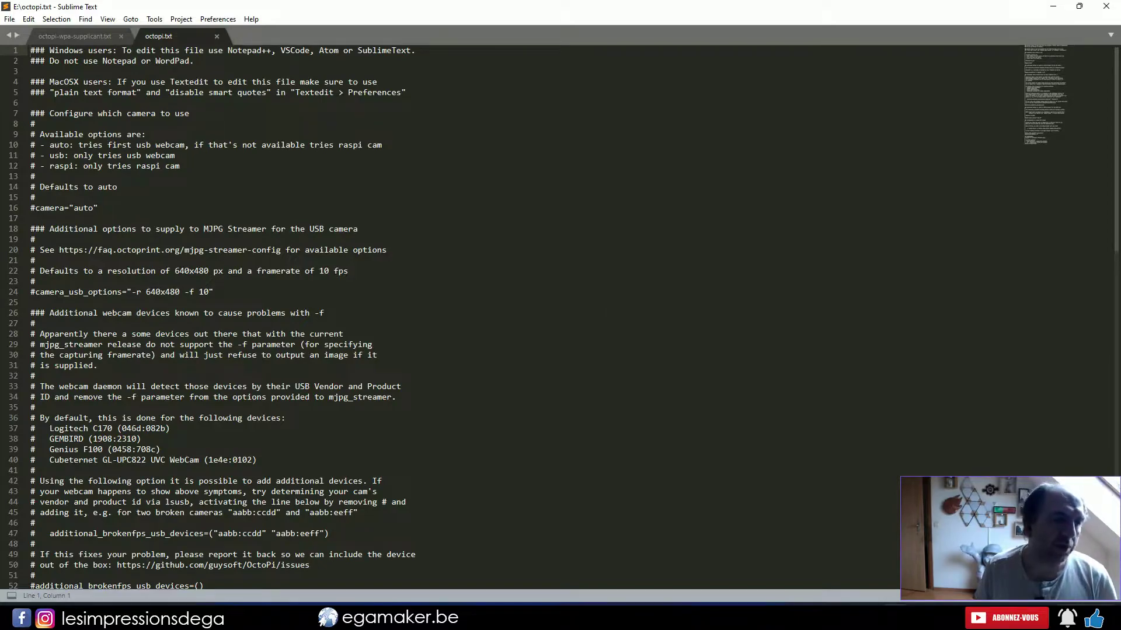
pyautogui.click(33, 292)
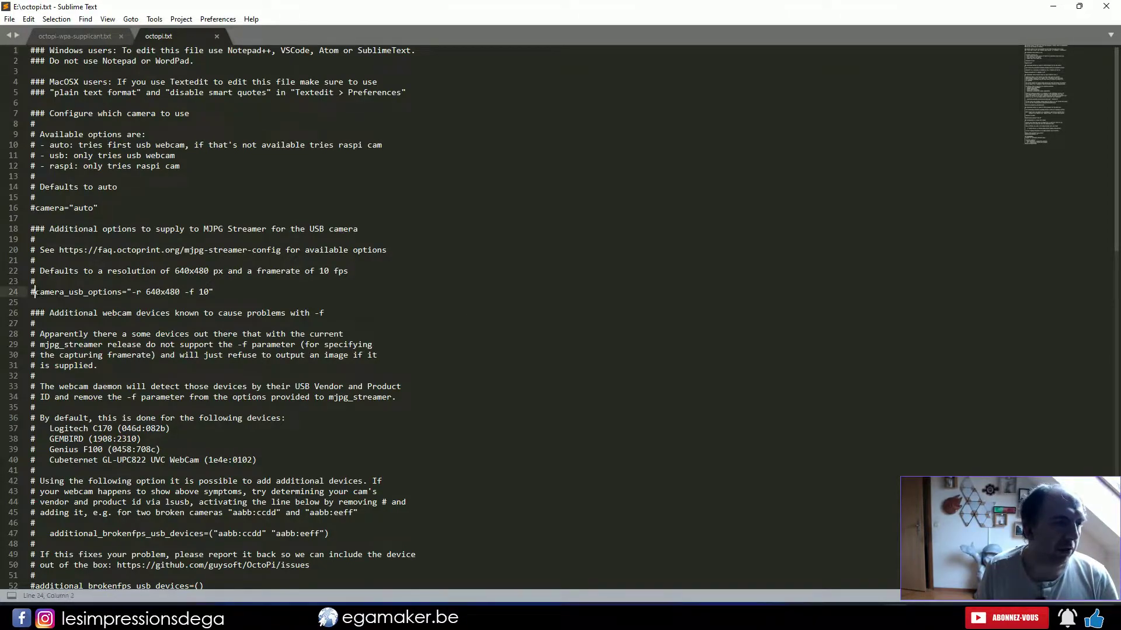
pyautogui.press('BackSpace')
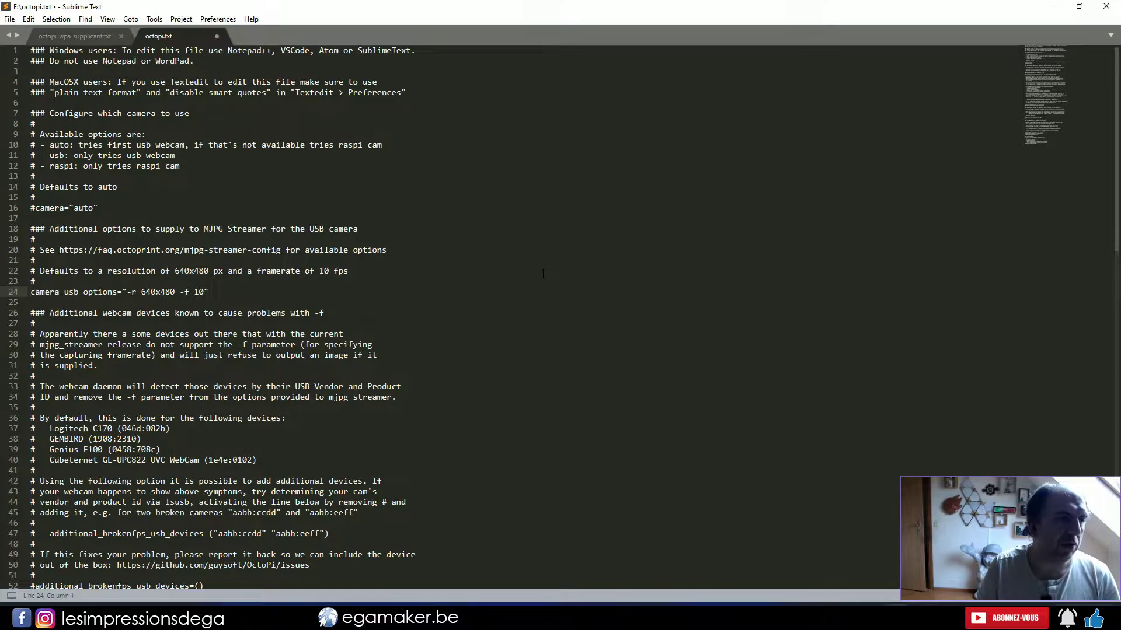
# Change the webcam resolution in camera_usb_options from 640x480 to 1920x1080.
pyautogui.press('Right')
pyautogui.press('Right')
pyautogui.press('Right')
pyautogui.press('Right')
pyautogui.press('Right')
pyautogui.press('Right')
pyautogui.press('Right')
pyautogui.press('Right')
pyautogui.press('Right')
pyautogui.press('Right')
pyautogui.press('Right')
pyautogui.press('Right')
pyautogui.press('Right')
pyautogui.press('Right')
pyautogui.press('Right')
pyautogui.press('Right')
pyautogui.press('Right')
pyautogui.press('Right')
pyautogui.press('Right')
pyautogui.press('Right')
pyautogui.hotkey('shift', 'Right')
pyautogui.hotkey('shift', 'Right')
pyautogui.hotkey('shift', 'Right')
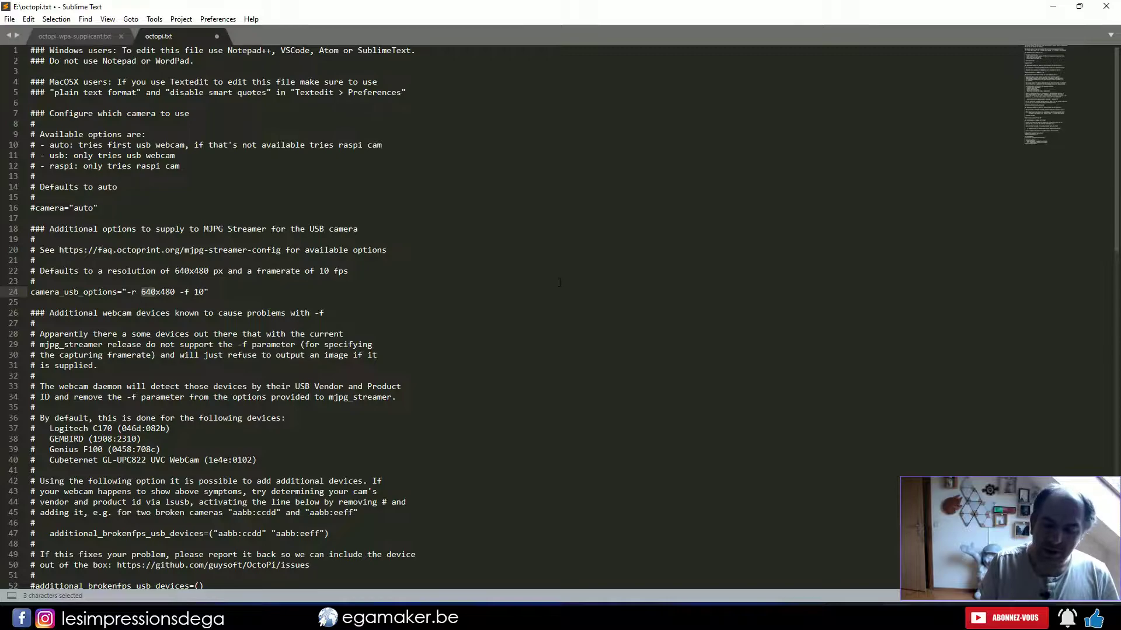
pyautogui.write('1')
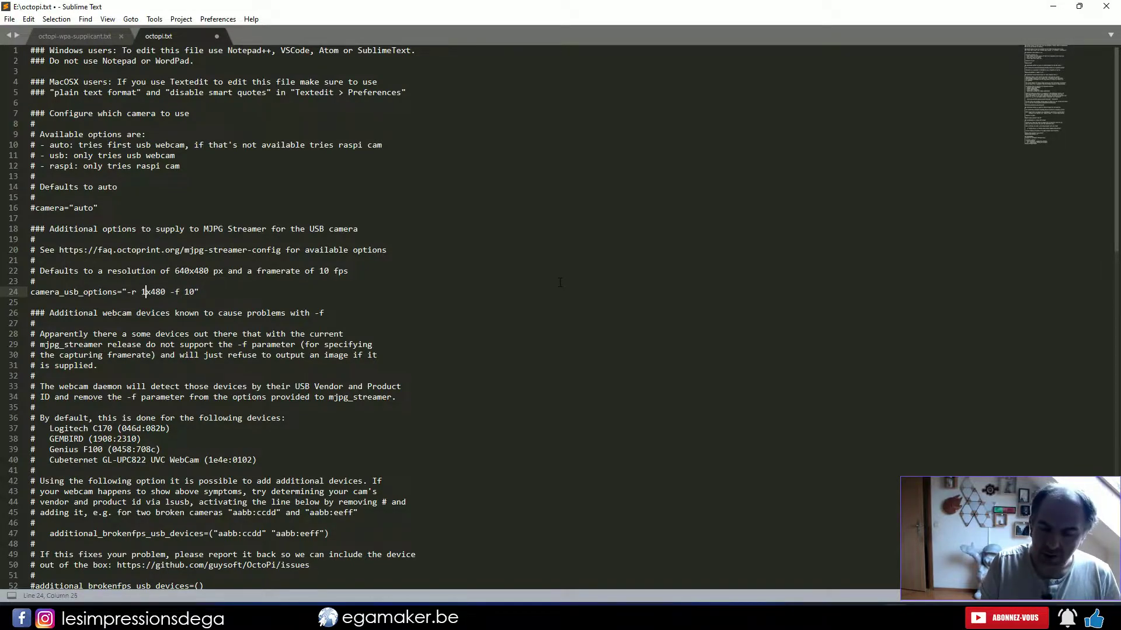
pyautogui.write('920')
pyautogui.press('Right')
pyautogui.hotkey('shift', 'Right')
pyautogui.hotkey('shift', 'Right')
pyautogui.hotkey('shift', 'Right')
pyautogui.write('1080')
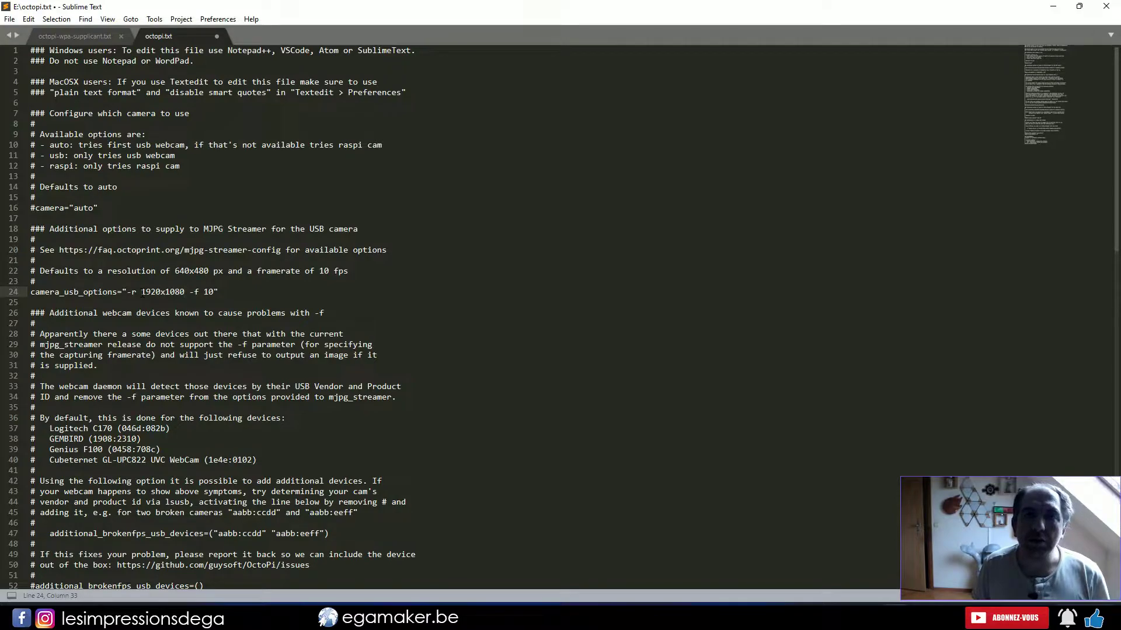
# Save octopi.txt and switch back to the octopi-wpa-supplicant.txt tab.
pyautogui.hotkey('ctrl', 's')
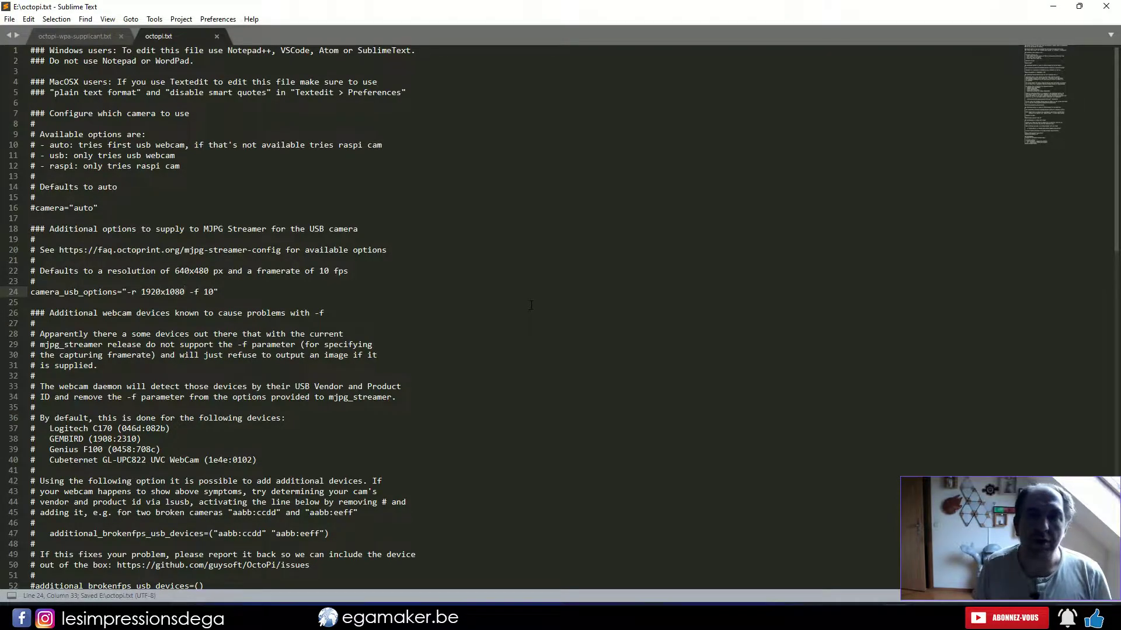
pyautogui.hotkey('ctrl', 'Tab')
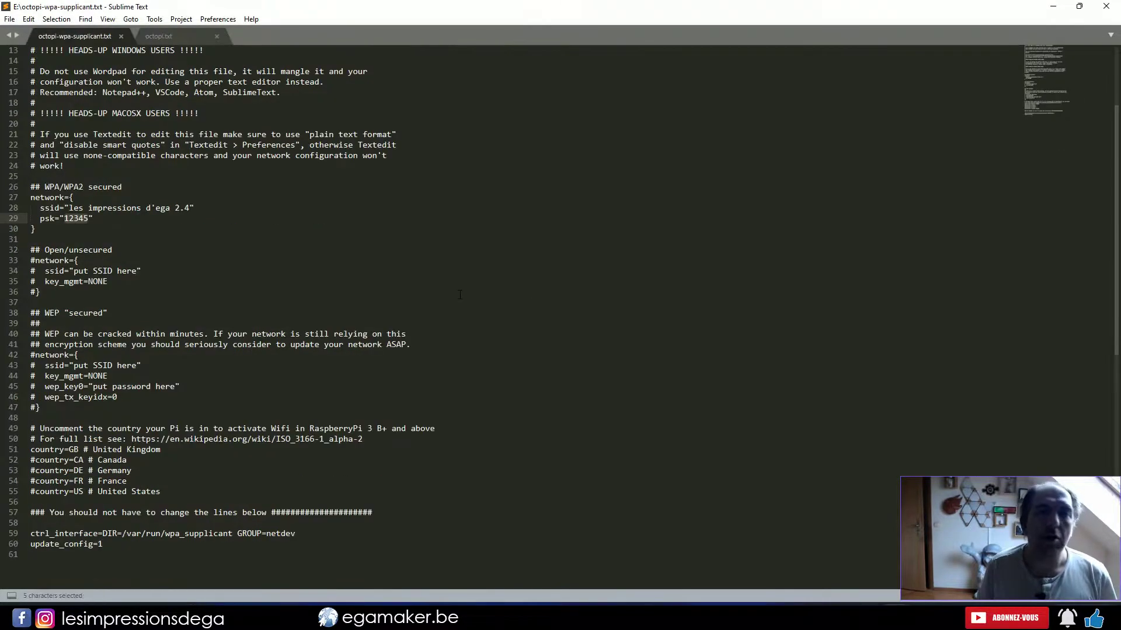